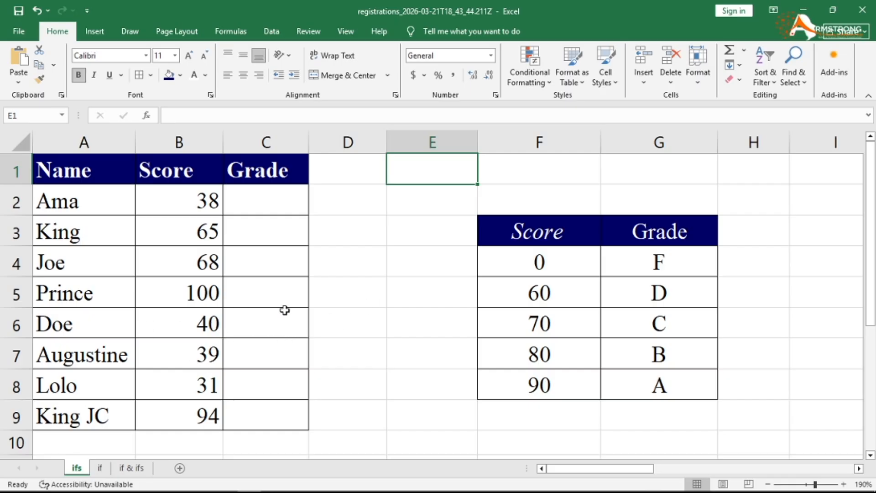
left_click_drag(515, 232, 669, 386)
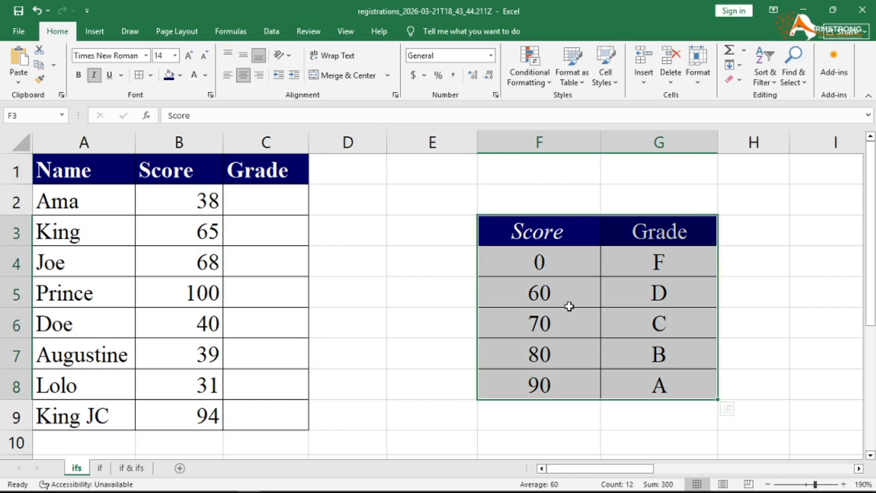
left_click(549, 266)
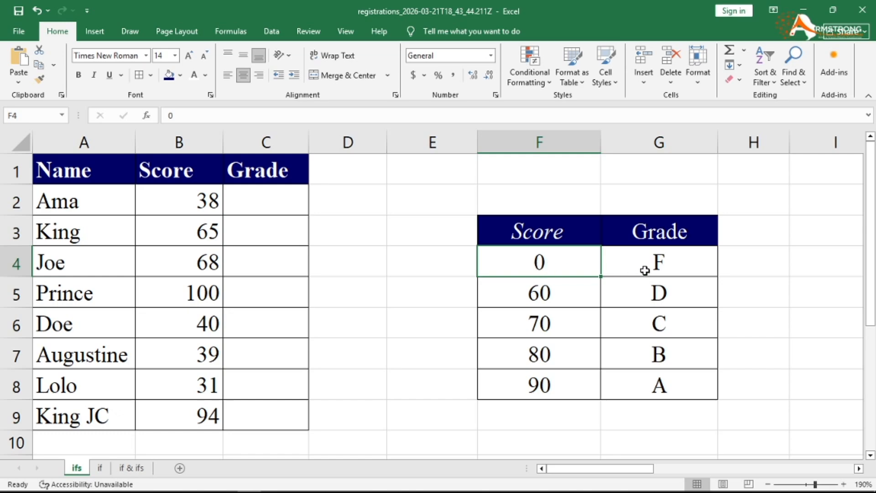
left_click(547, 292)
left_click(671, 296)
left_click(539, 325)
left_click(660, 323)
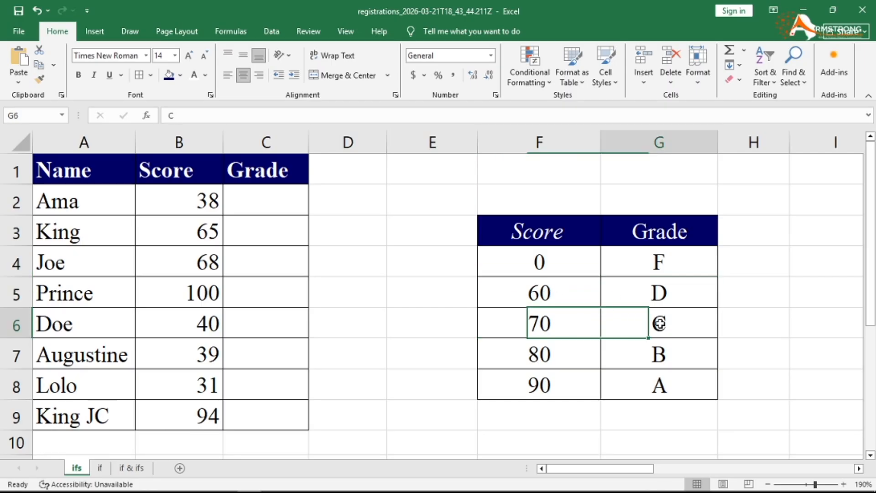
left_click(566, 354)
left_click(673, 359)
left_click(561, 383)
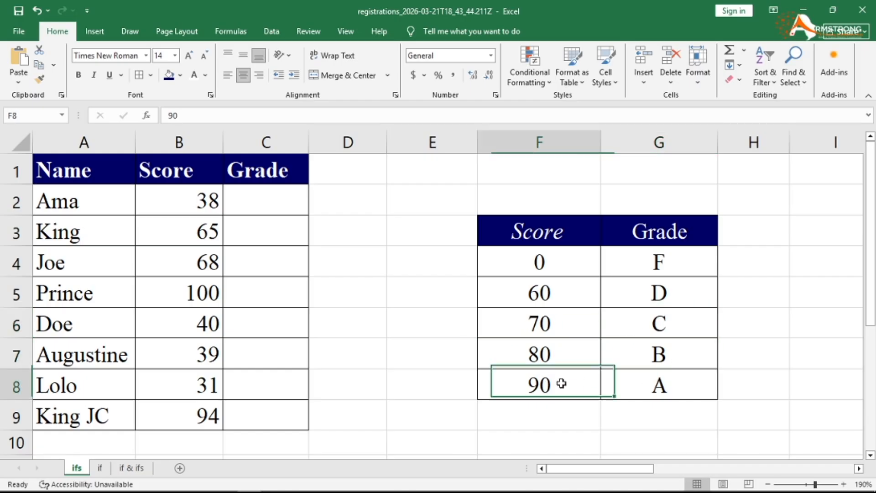
left_click(645, 382)
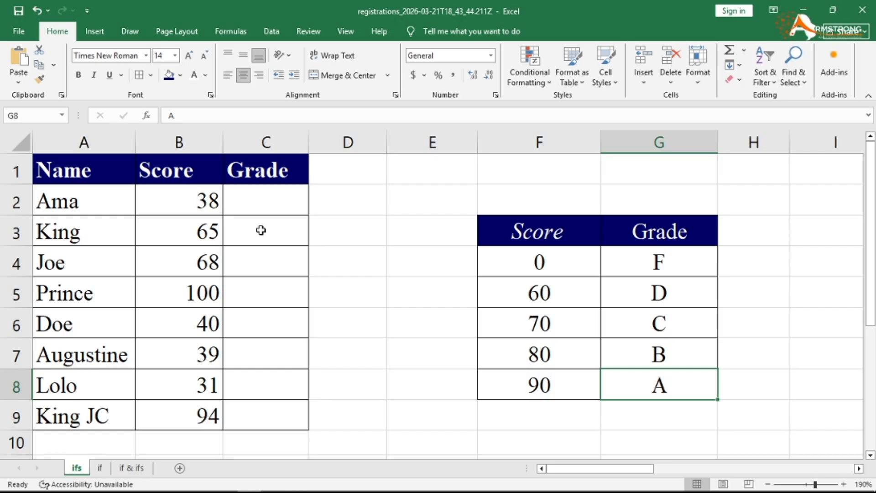
left_click(264, 200)
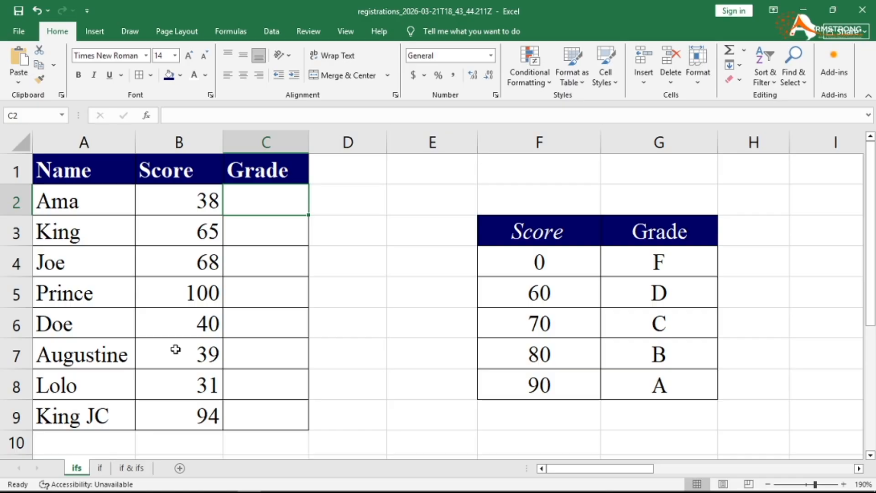
- In C2, type the first three nested IF levels (90→"A", 80→"B", 70→"C") without committing
type("=IF")
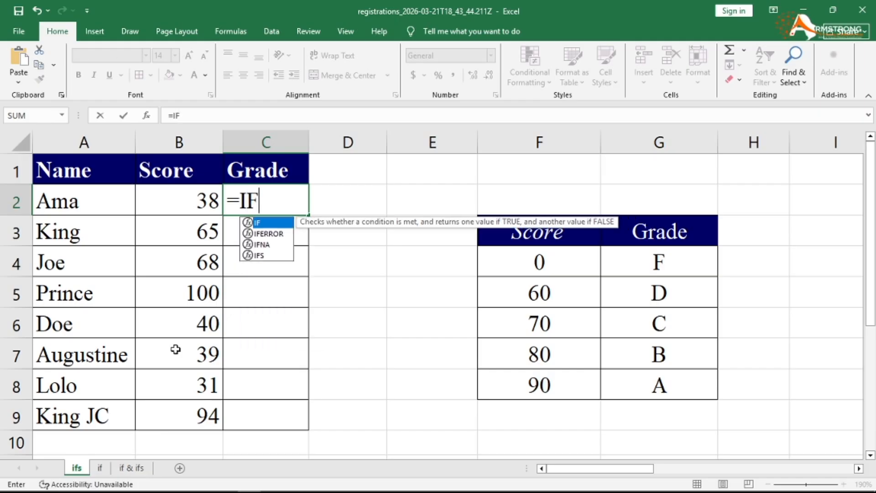
type("(")
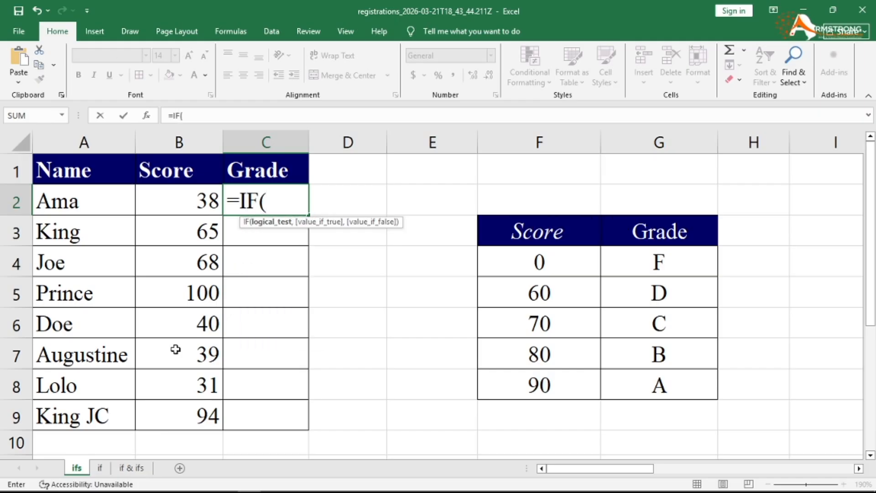
type("B")
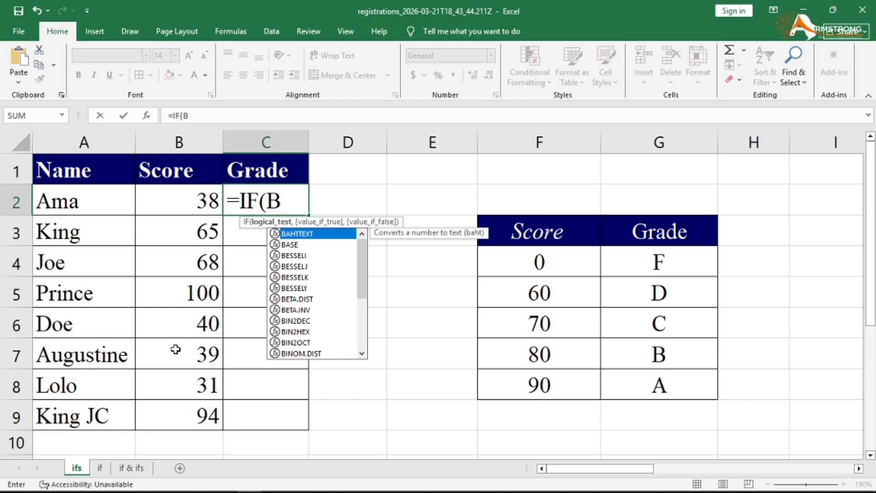
type("2")
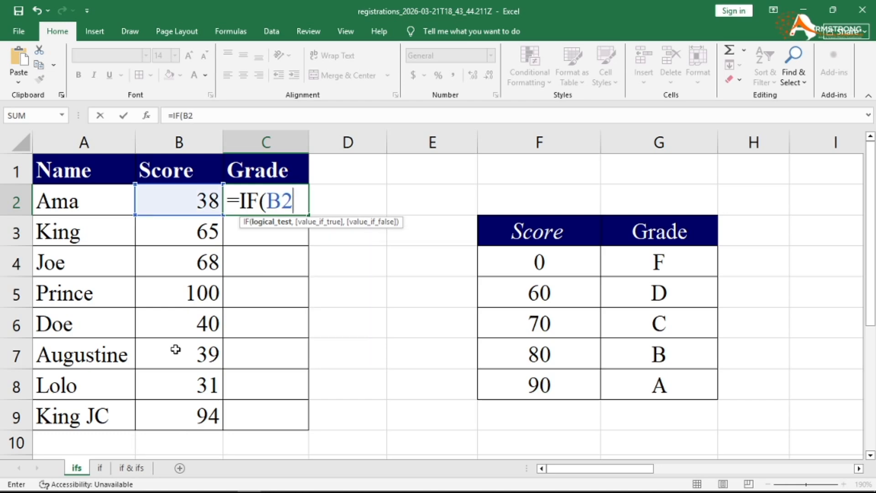
type(">=90")
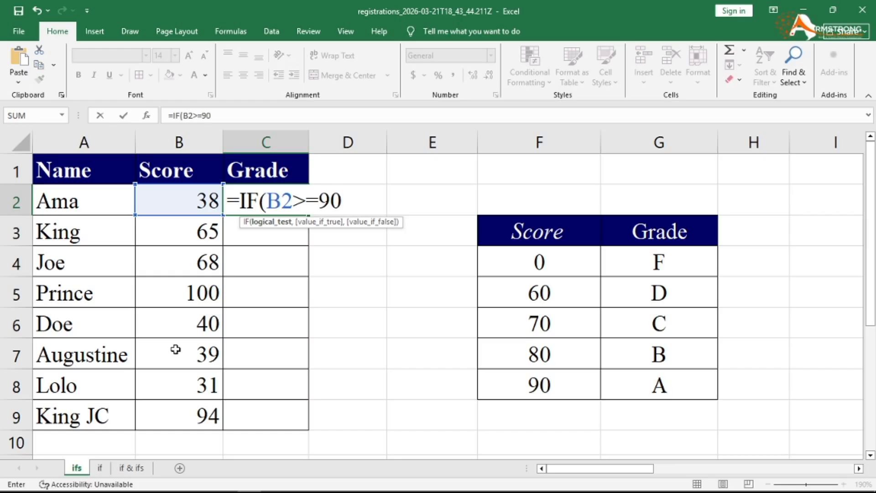
type(",\"A")
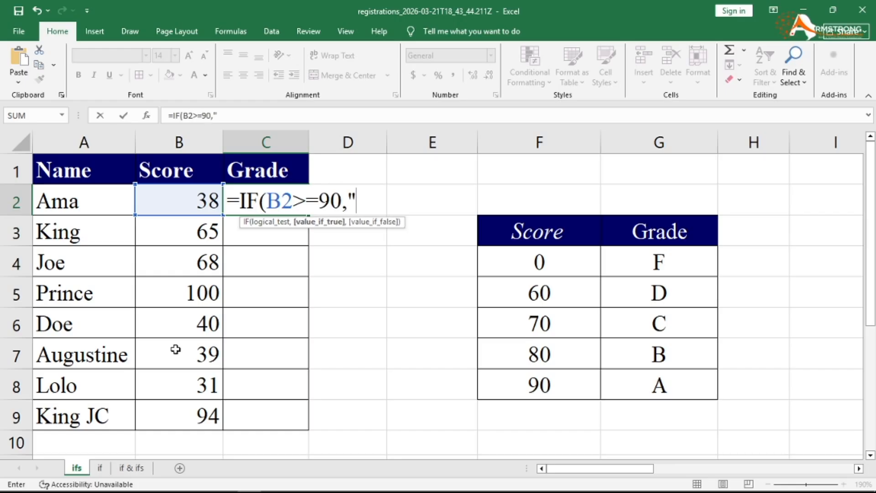
type("\",")
type("IF")
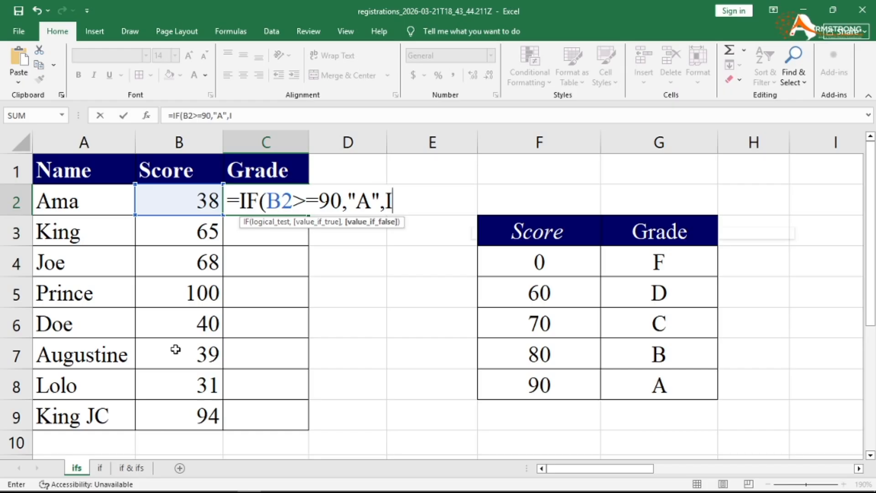
type("(")
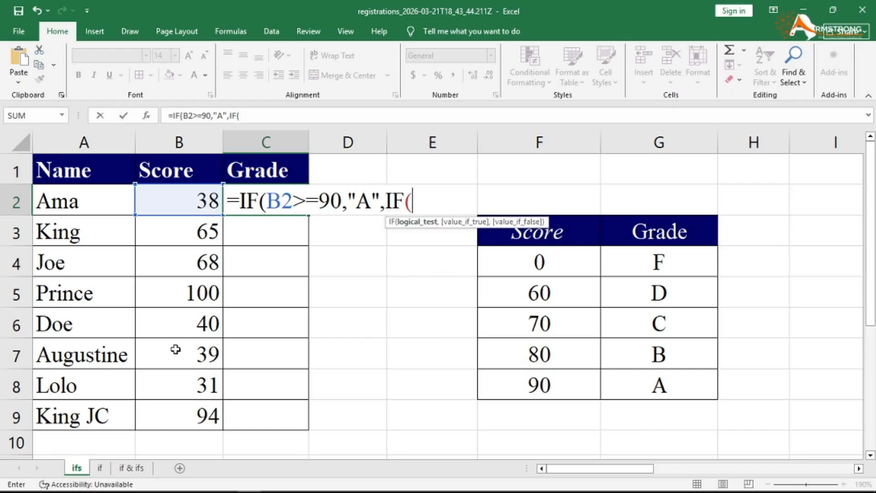
type("B2>")
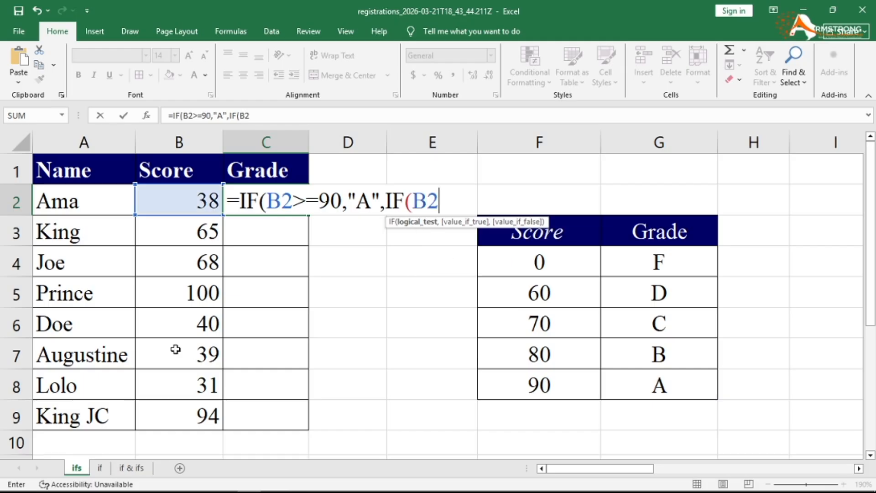
type("=80,\"B")
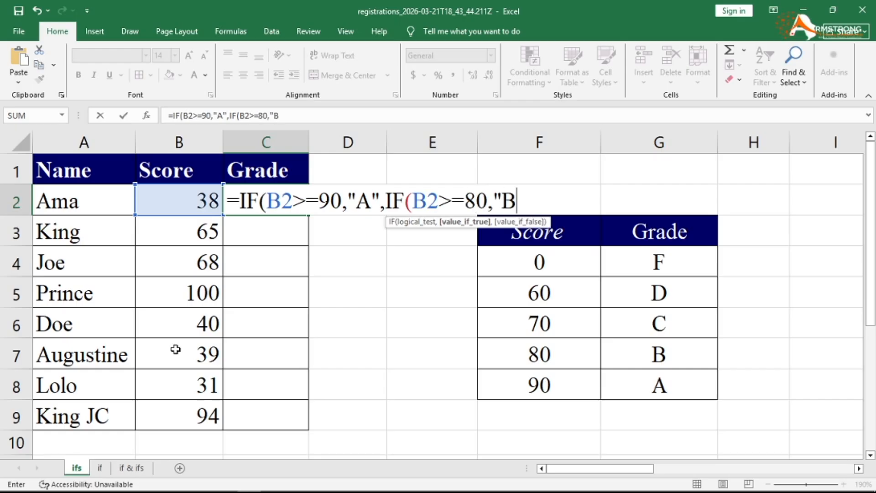
type("\",")
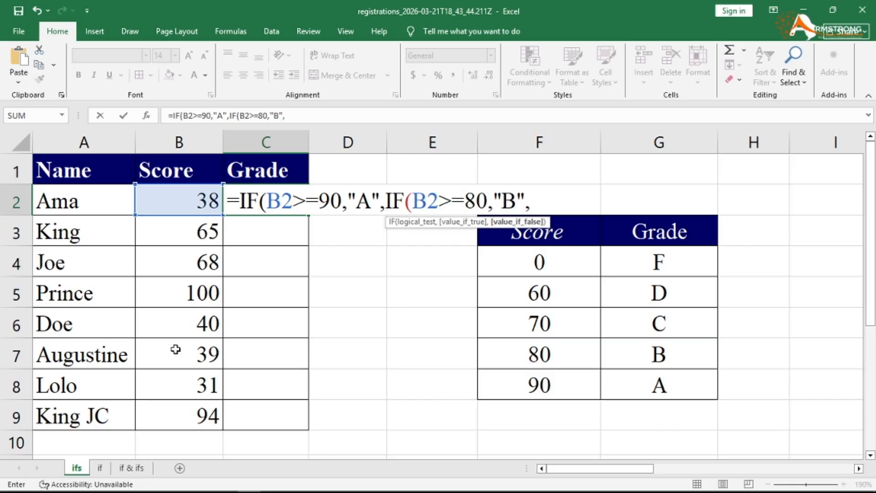
type("IF(")
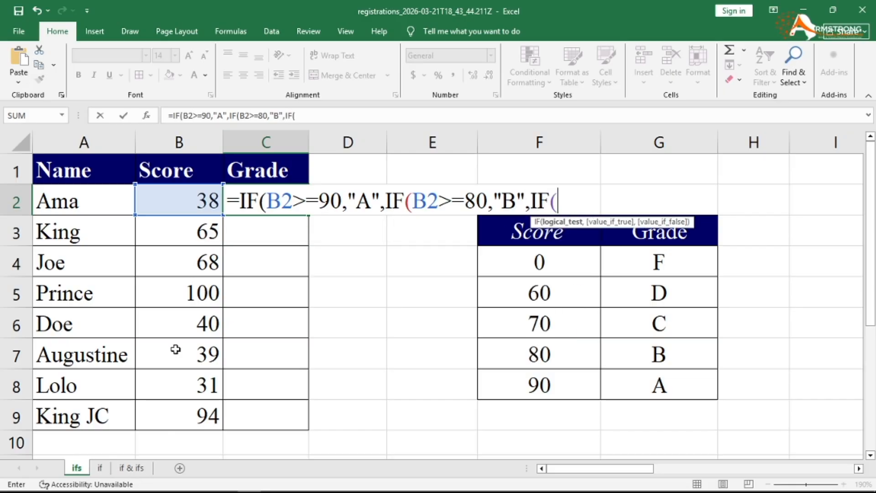
type("B2>")
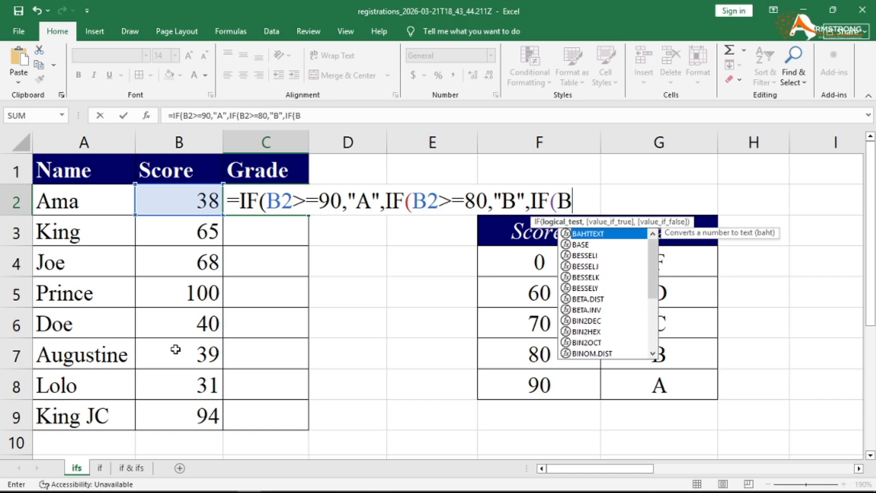
type("=")
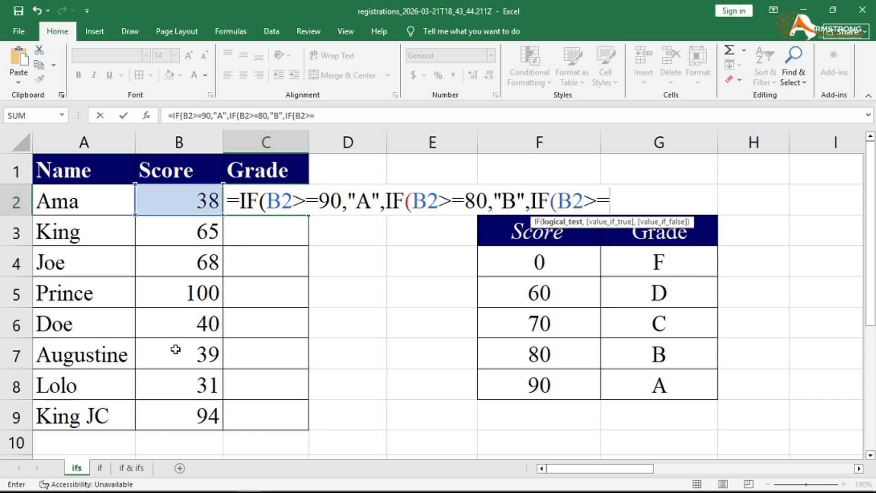
type("70")
type(",\"")
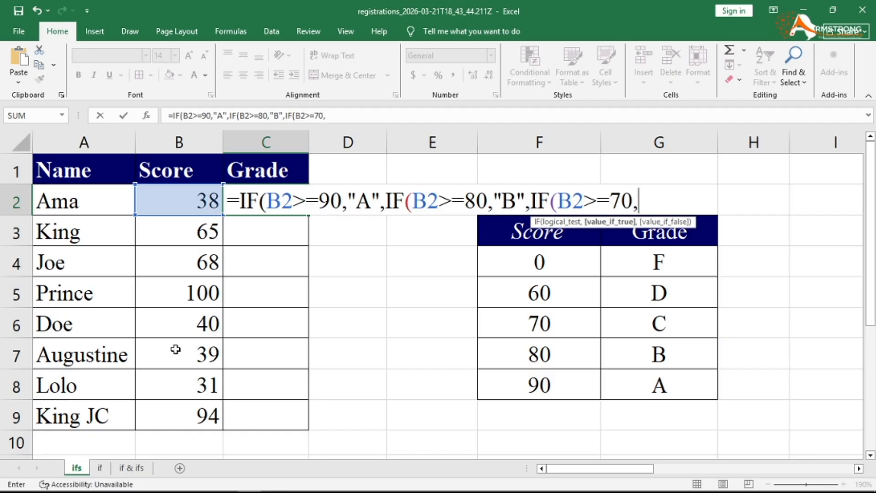
type("C\",")
- Finish C2's nested IF with 60→"D" and a final "F", close all parentheses and commit
key("BackSpace")
type("IF(")
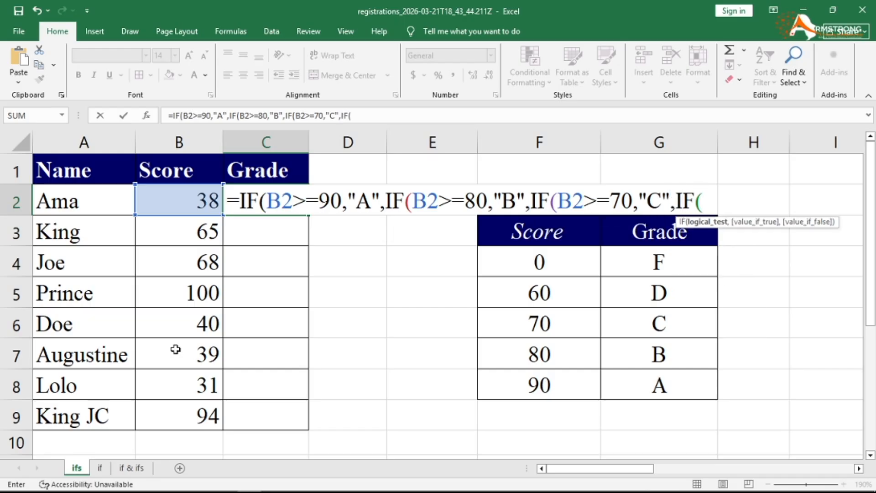
type("B2>=")
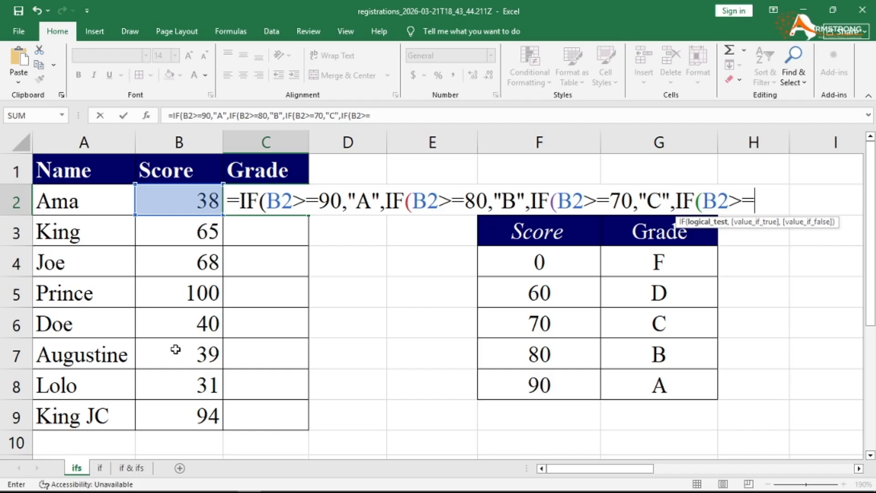
type("60")
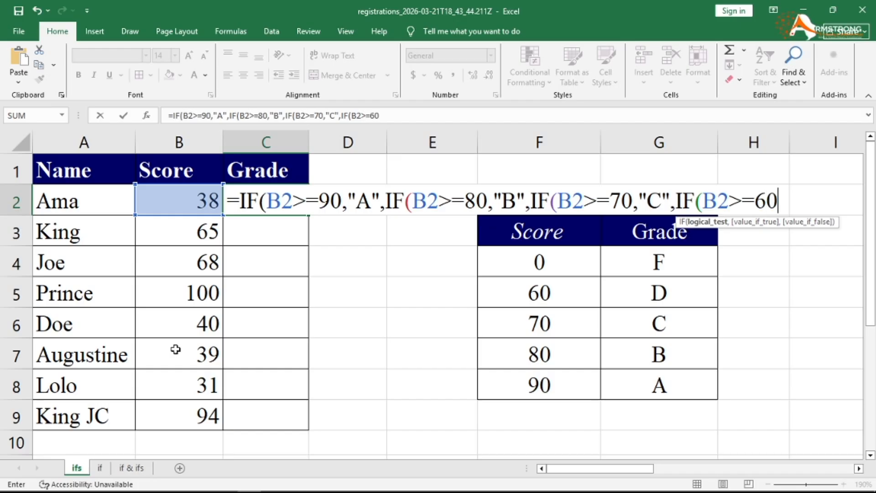
type(",\"")
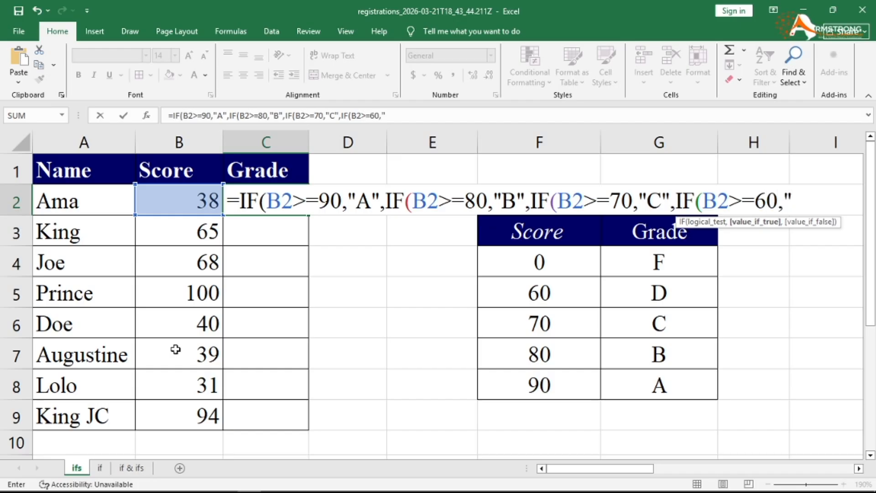
type("D\",\"")
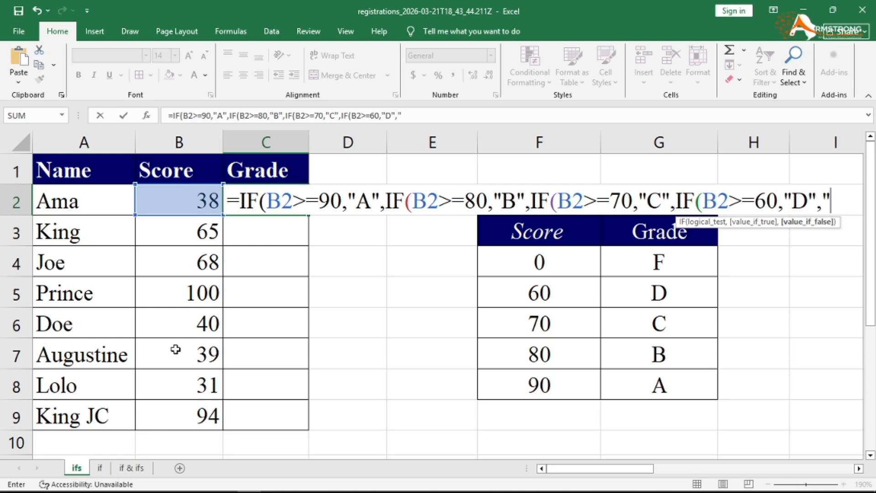
type("F\"")
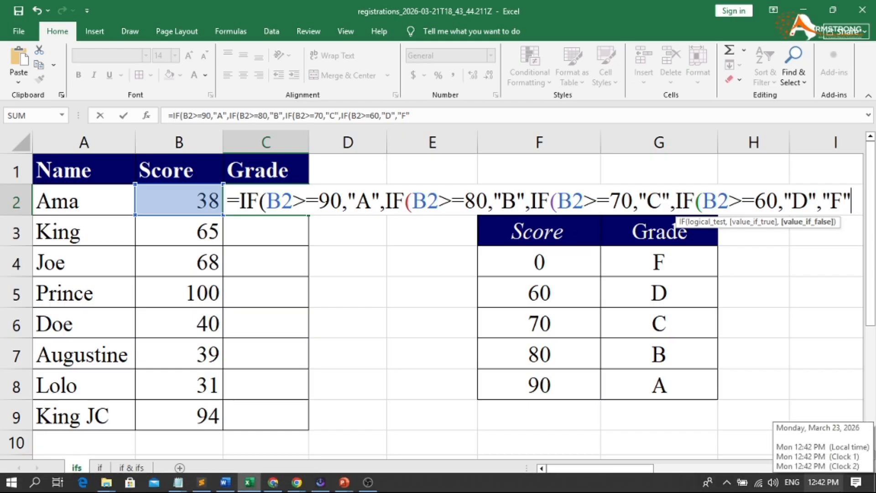
type(")))")
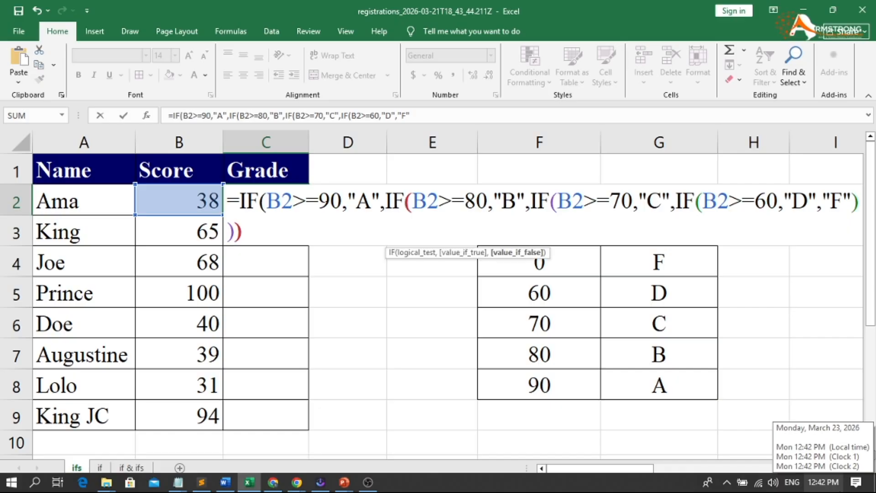
type(")")
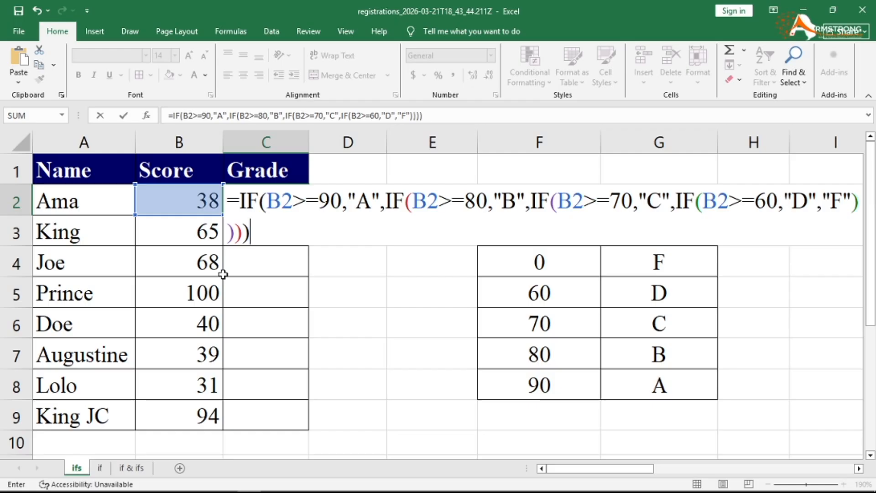
key("Return")
left_click(276, 192)
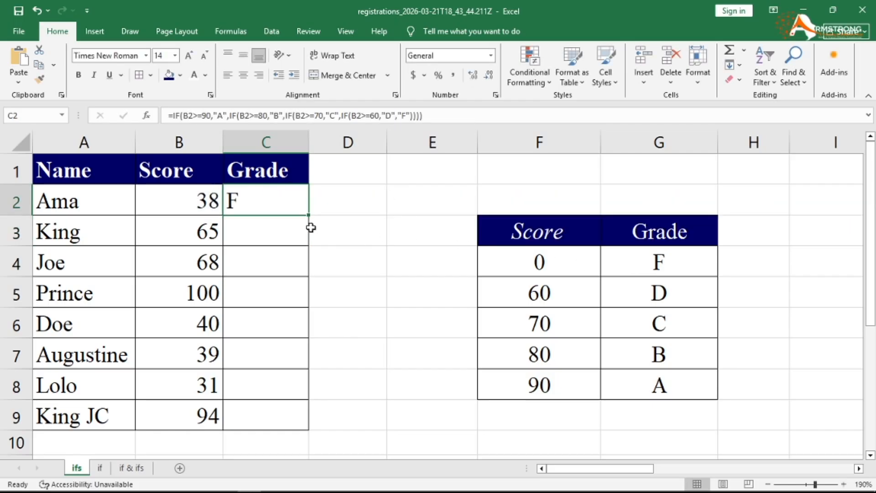
double_click(268, 201)
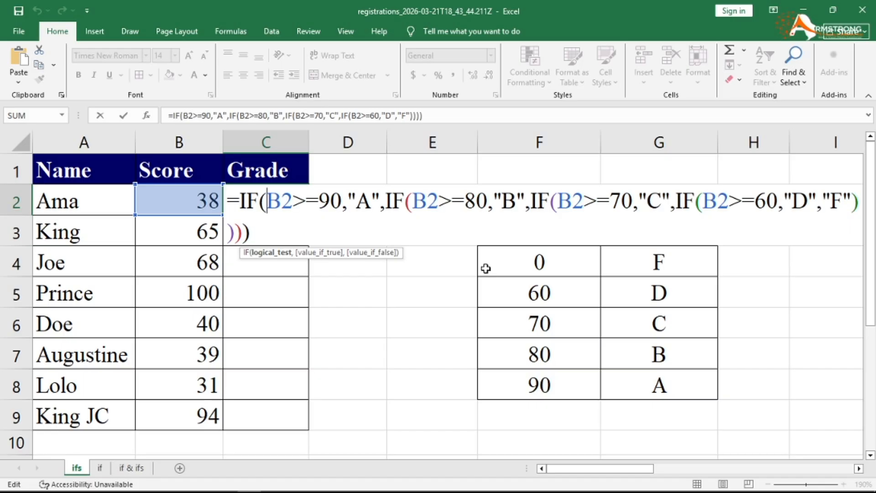
key("Return")
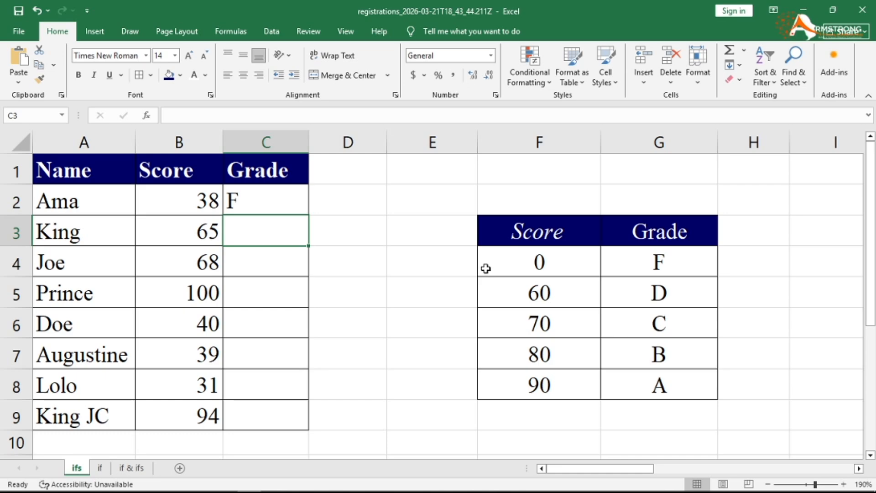
- Enter =IFS(B3>=90,"A",B3>=80,"B",B3>=70,"C",B3>=60,"D",B3<60,"F") in C3
type("=")
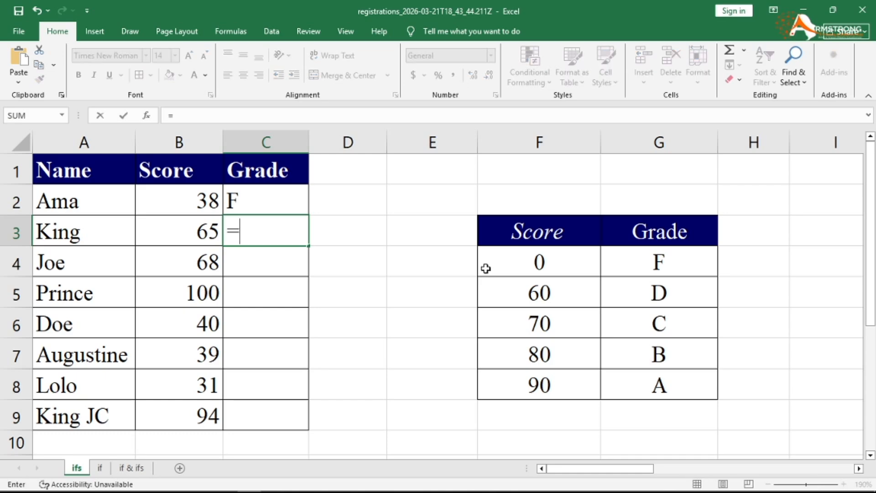
type("IFS")
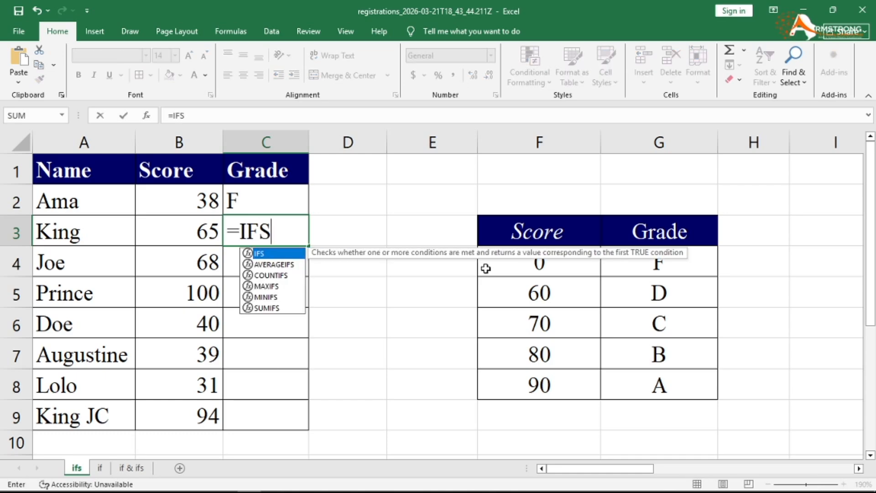
type("(")
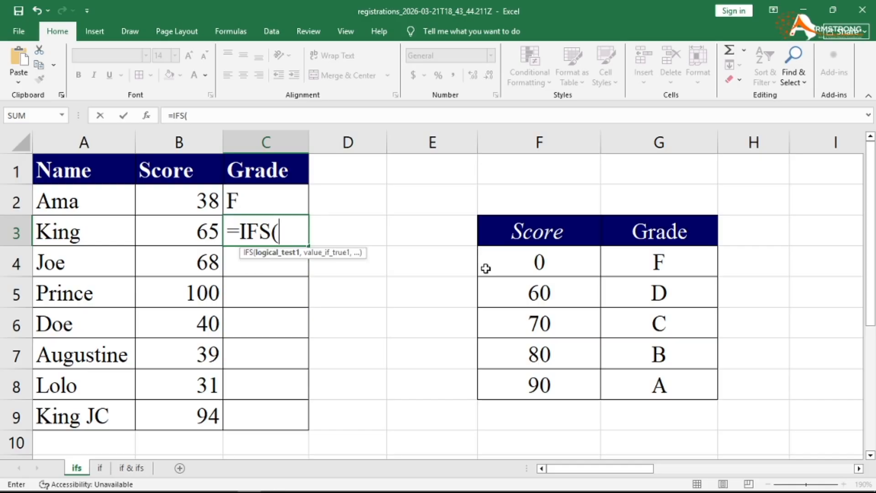
type("B")
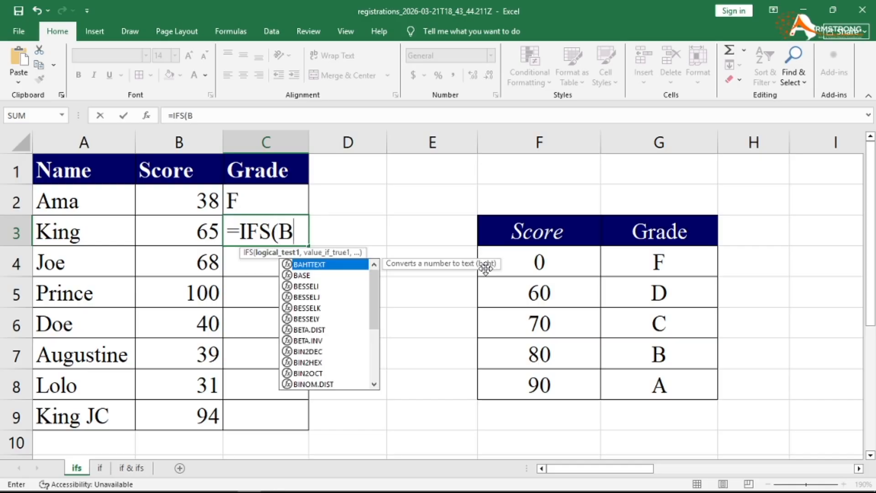
type("3")
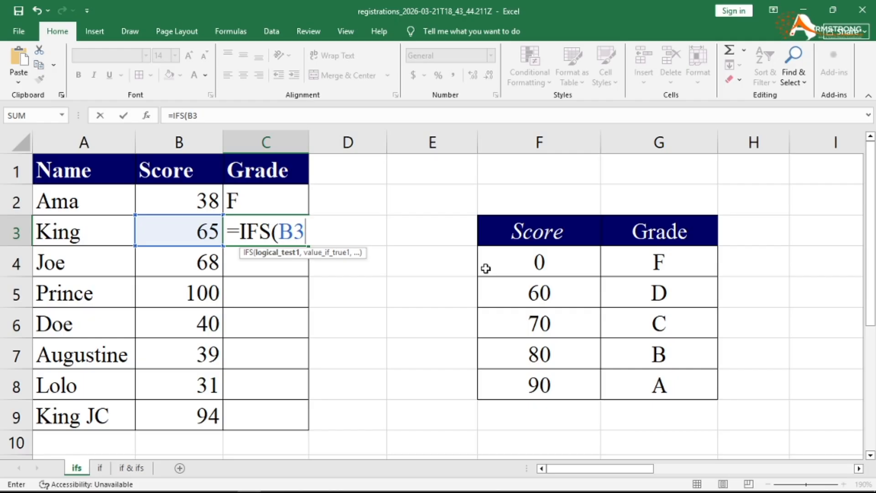
type(">=90")
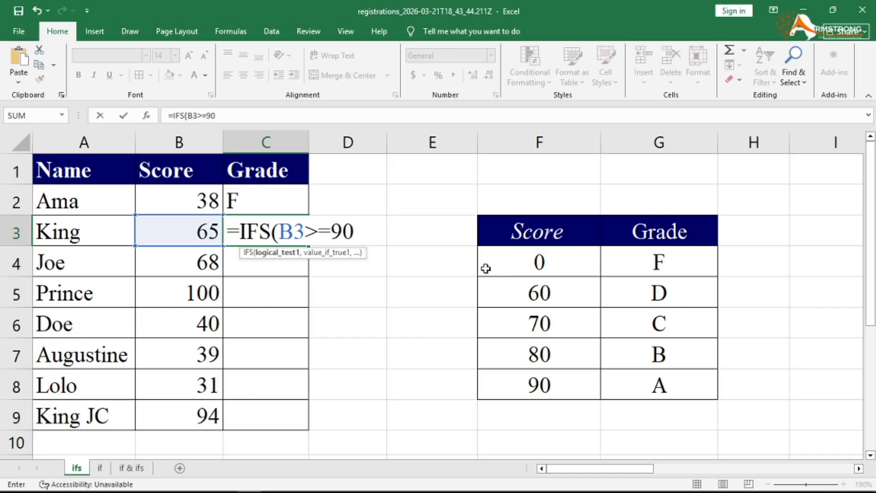
type(",\"")
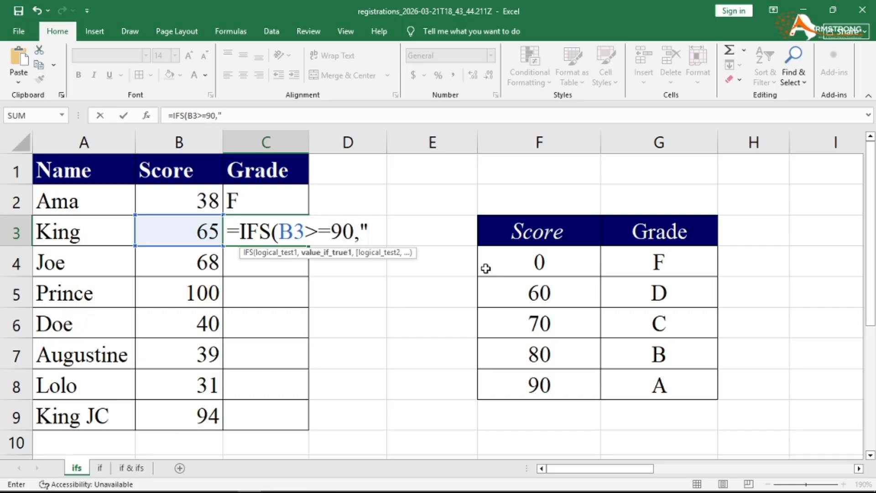
type("A\"")
type(",B")
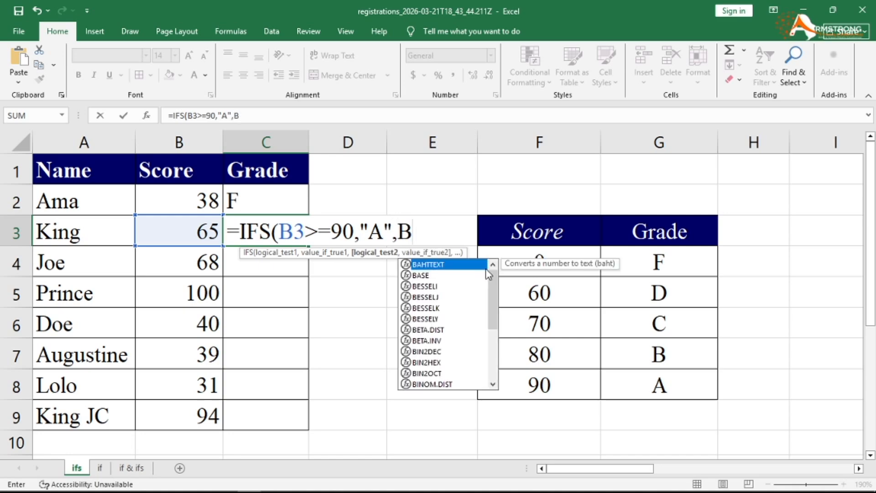
type("3")
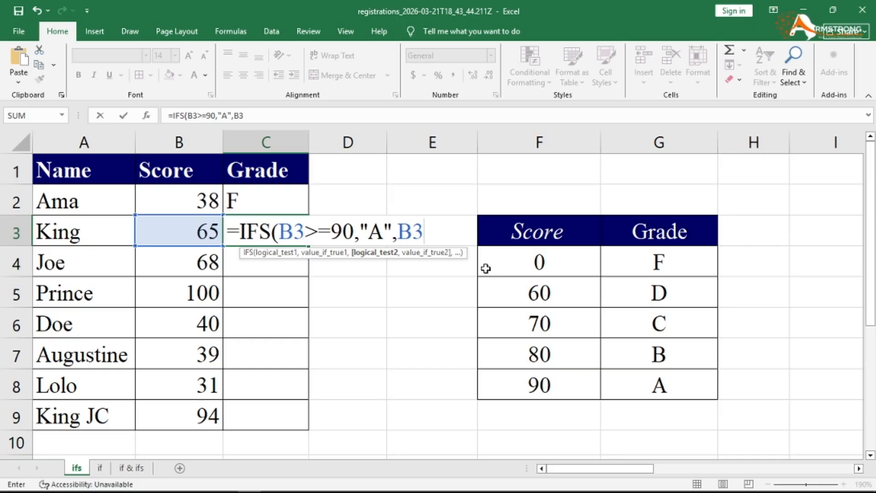
type(">=80,")
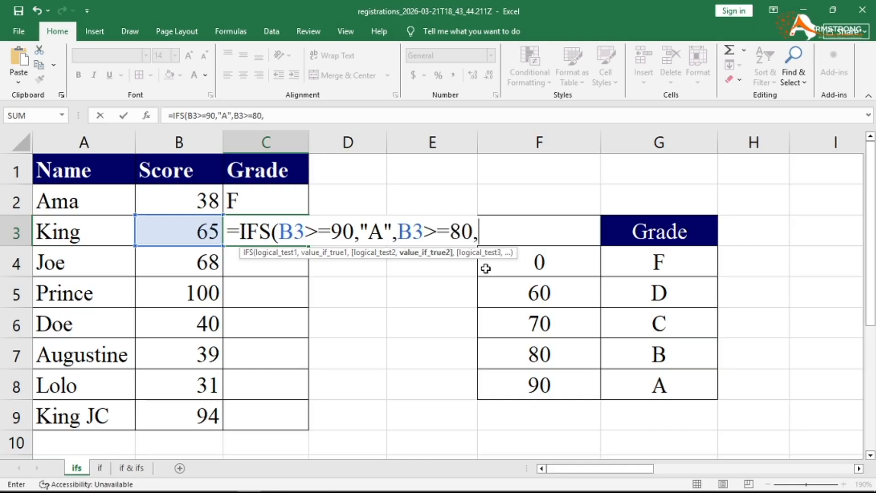
type("\"B\",")
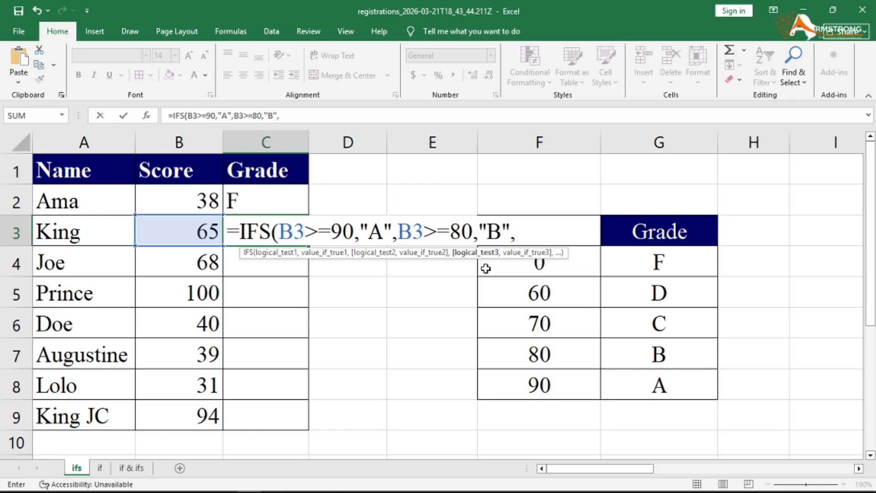
type("B3")
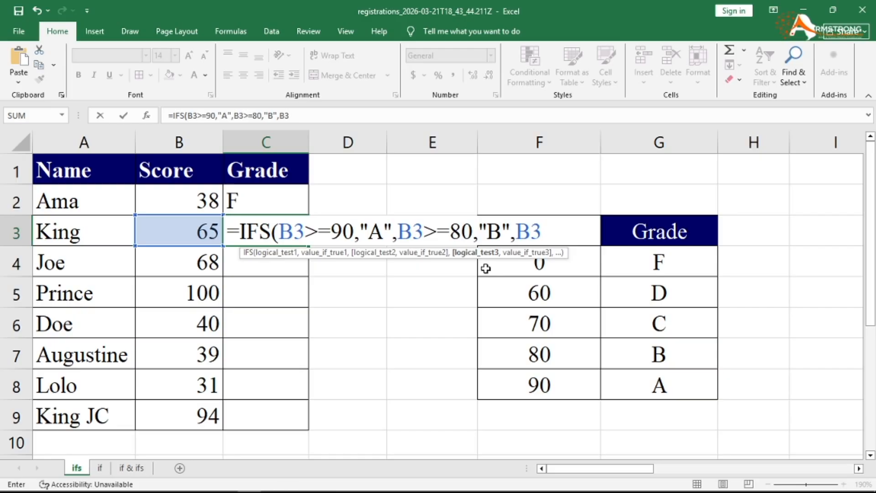
type(">=70,\"")
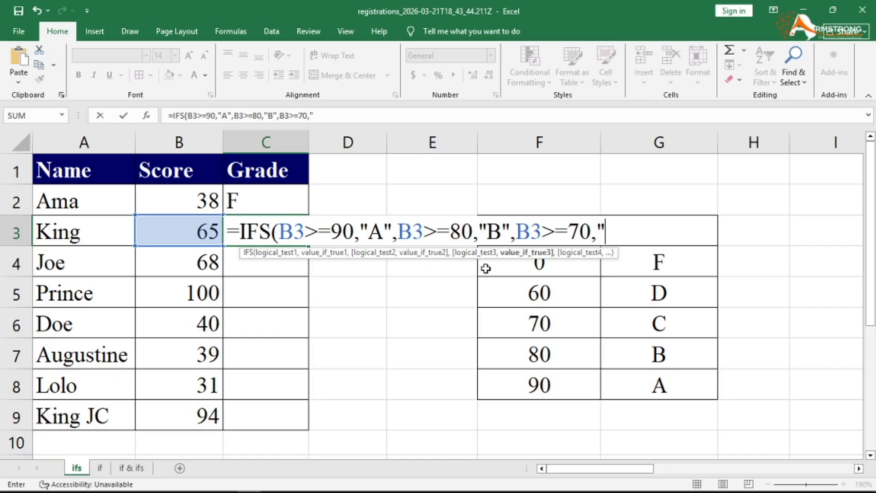
type("C\",")
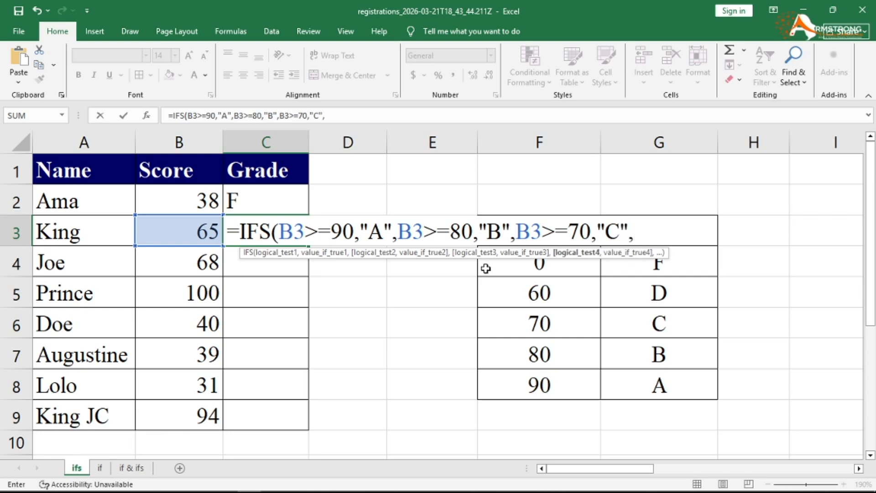
type("B3")
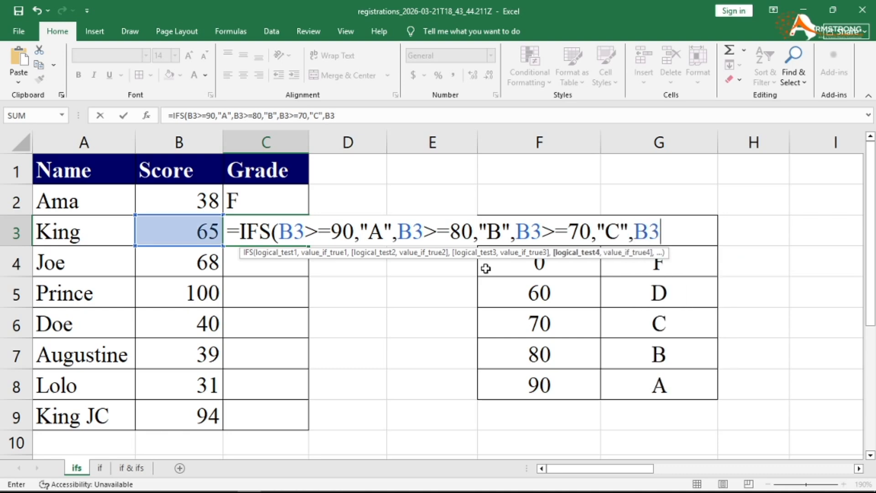
type(">=60")
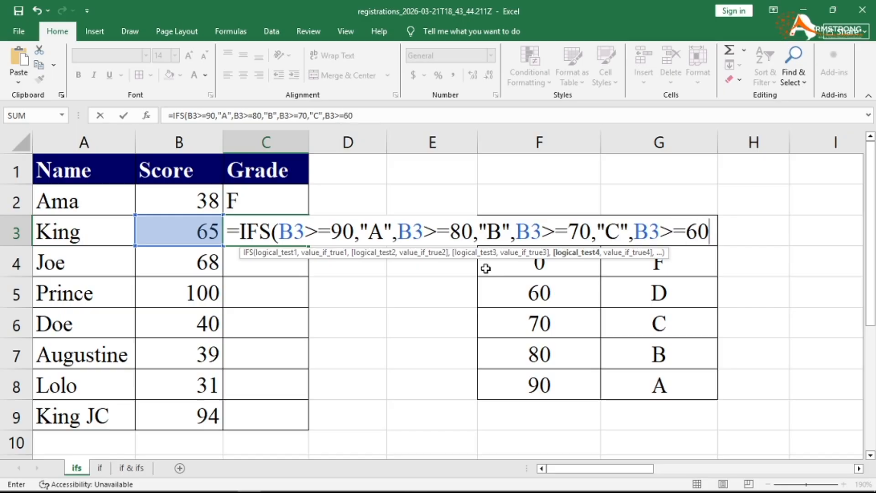
type(",\"")
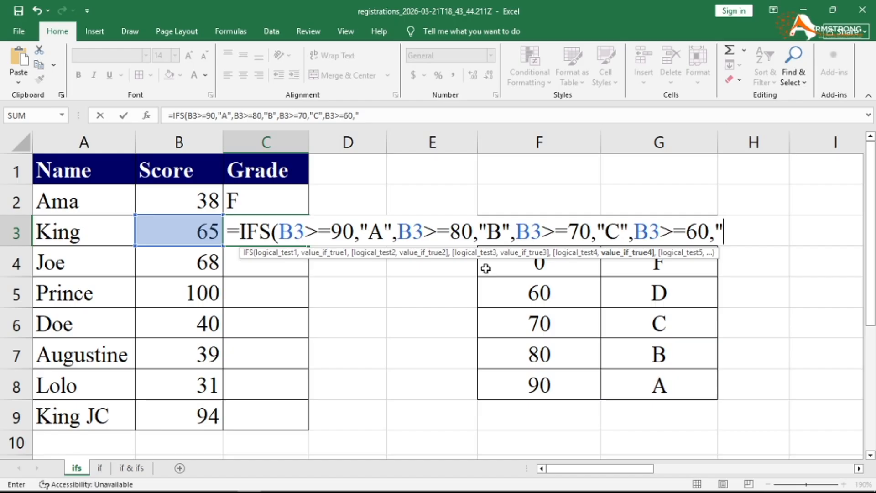
type("D\",B3<")
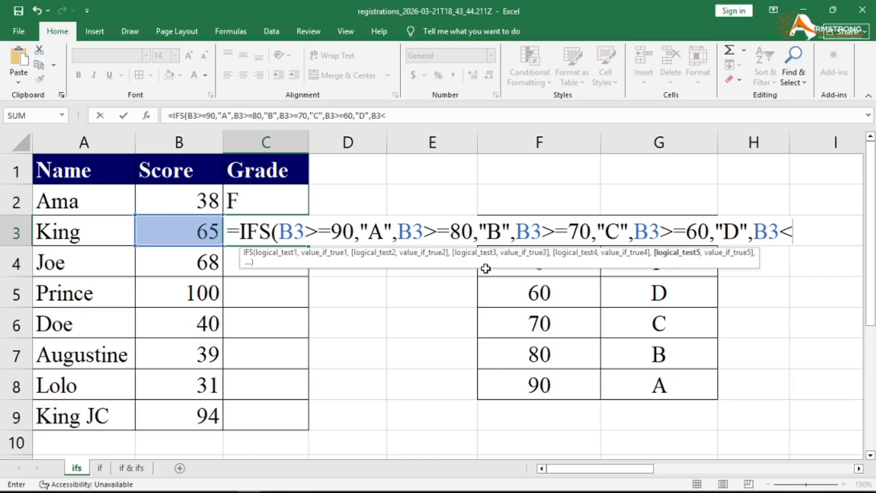
type("60.")
key("BackSpace")
type(",\"")
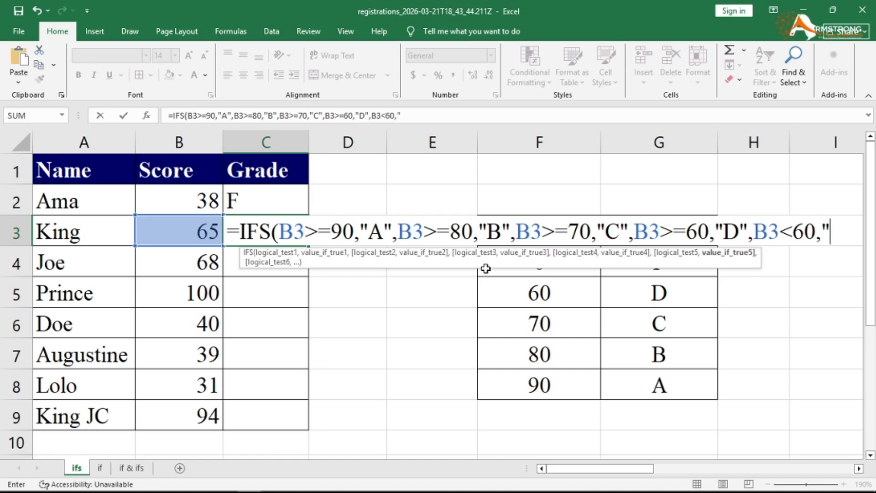
type("F\")")
key("Return")
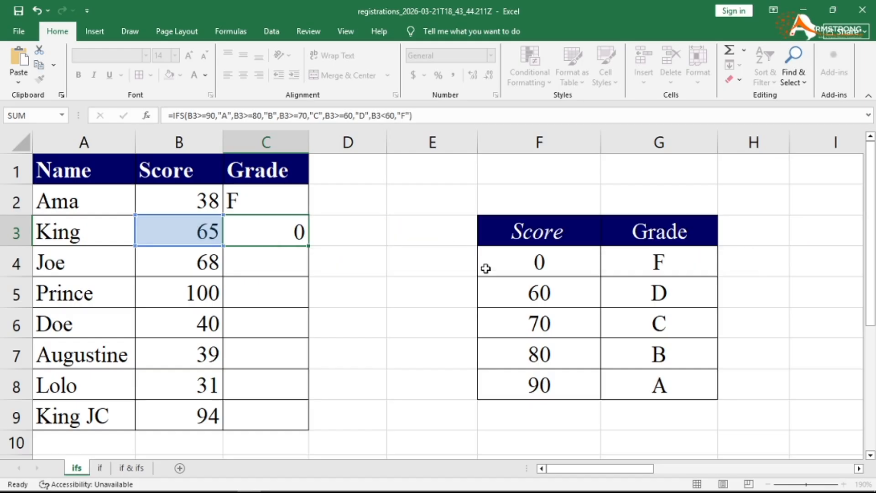
- Copy C3's IFS grade formula down through C9 using the fill handle
left_click(257, 230)
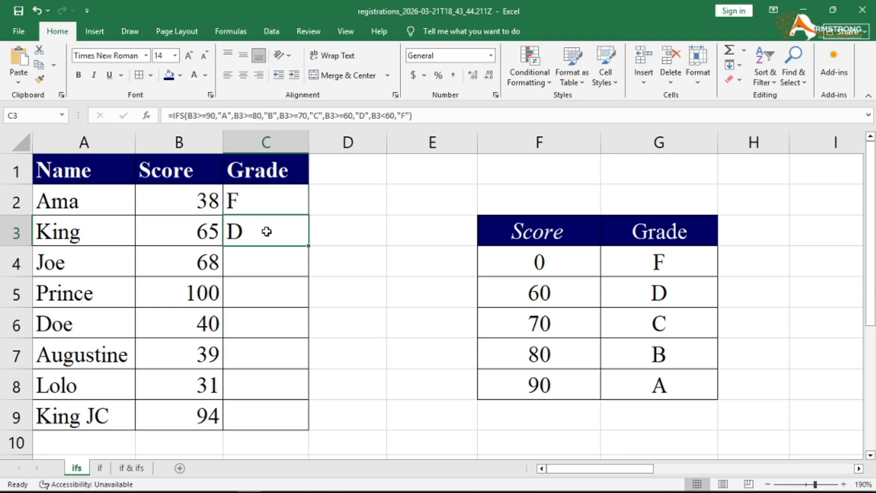
double_click(309, 247)
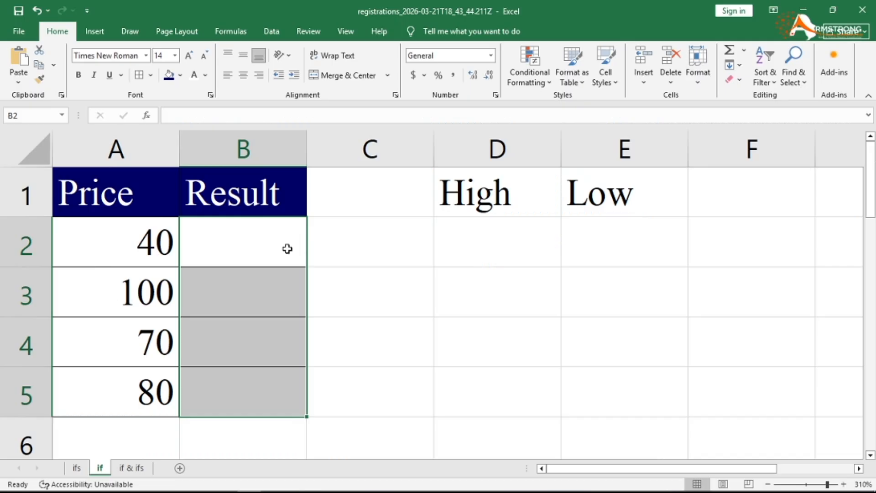
- Back in Excel's 'if' sheet, select Result cell B2
left_click(287, 248)
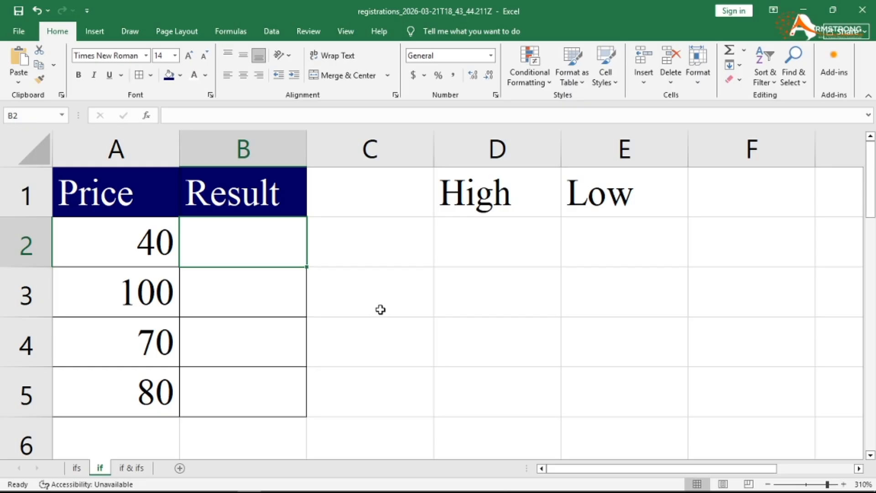
left_click(484, 193)
left_click(611, 199)
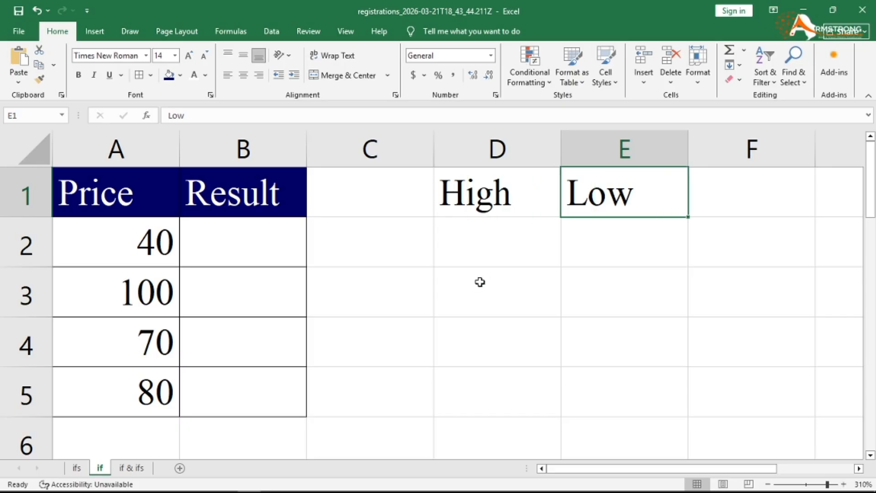
left_click(488, 208)
left_click(567, 192)
left_click(227, 239)
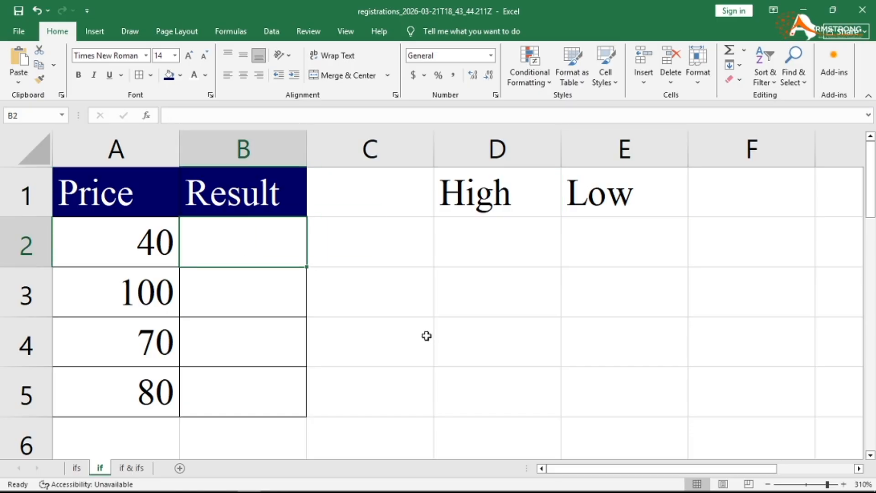
- Enter =IF(A2>20,"High","Low") in B2 so the 40 price shows High
type("=IF")
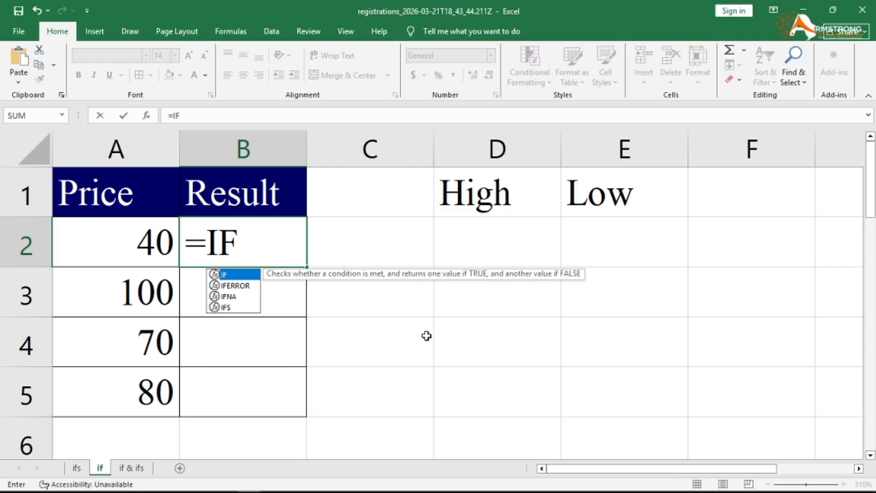
type("(")
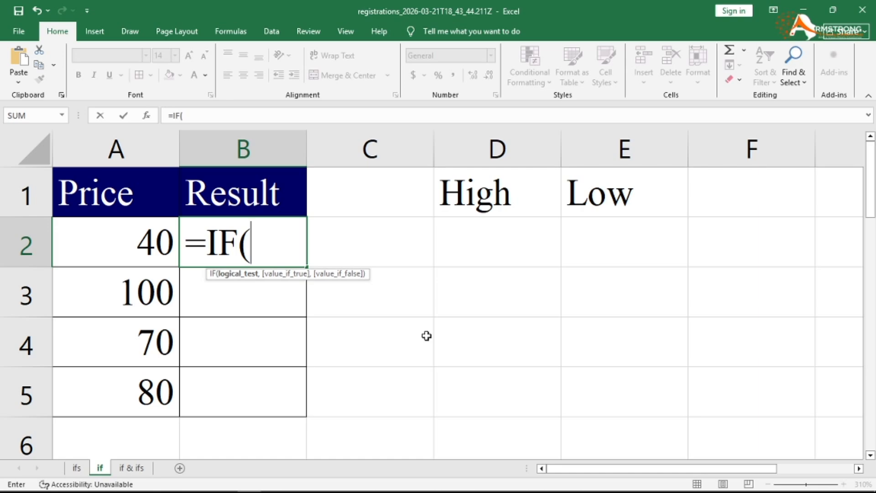
type("A")
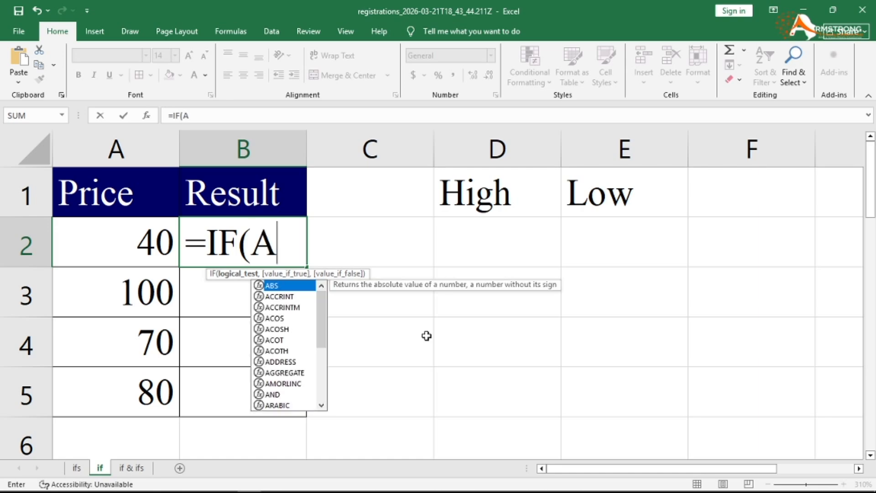
type("2>")
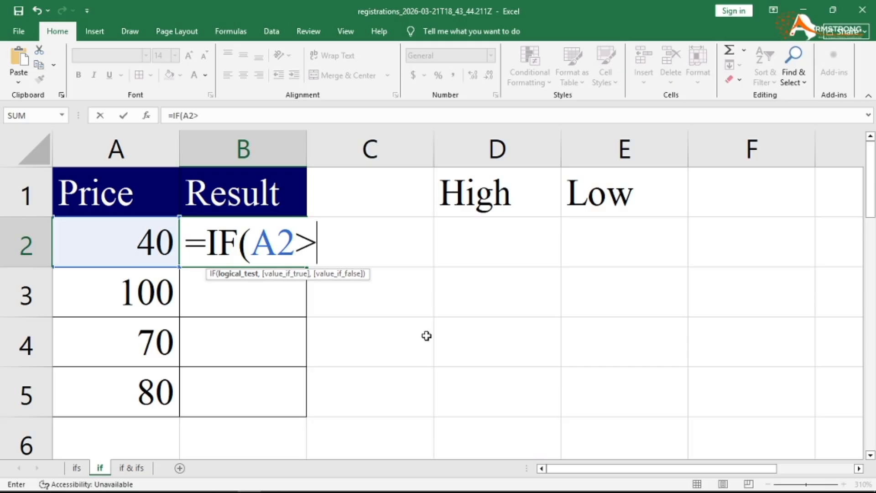
type("20")
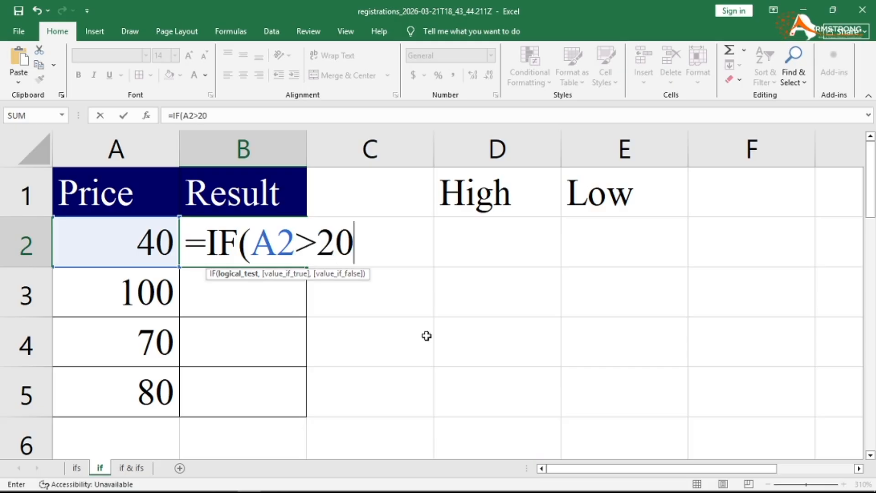
type(",\"")
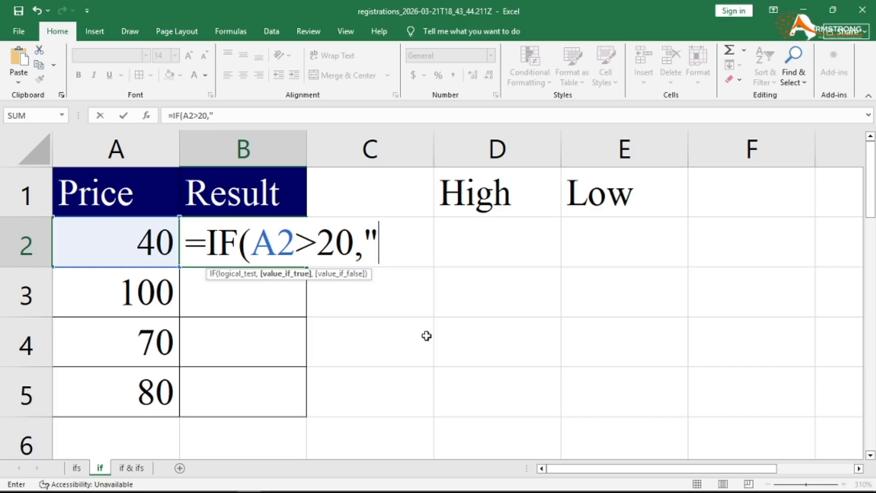
type("H")
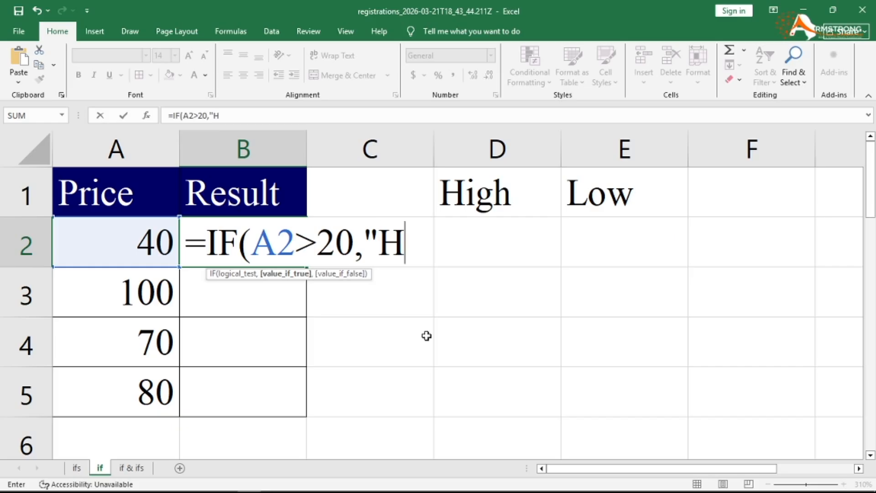
type("igh")
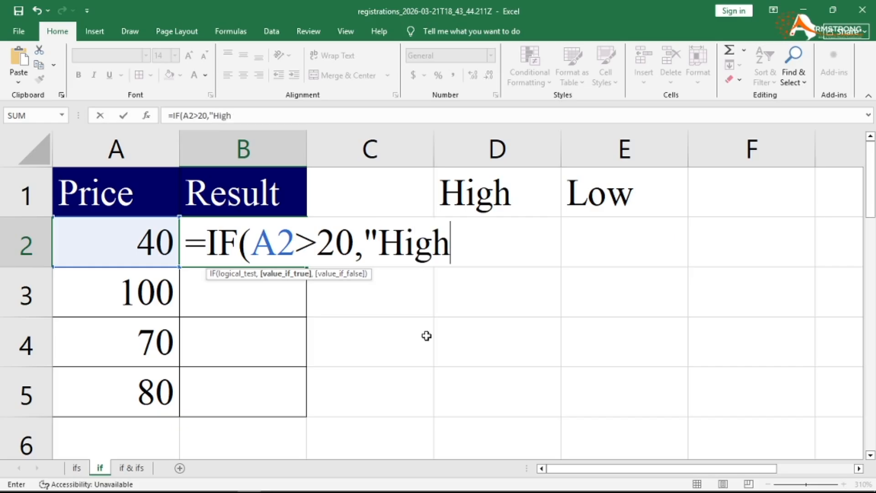
type("\",\"")
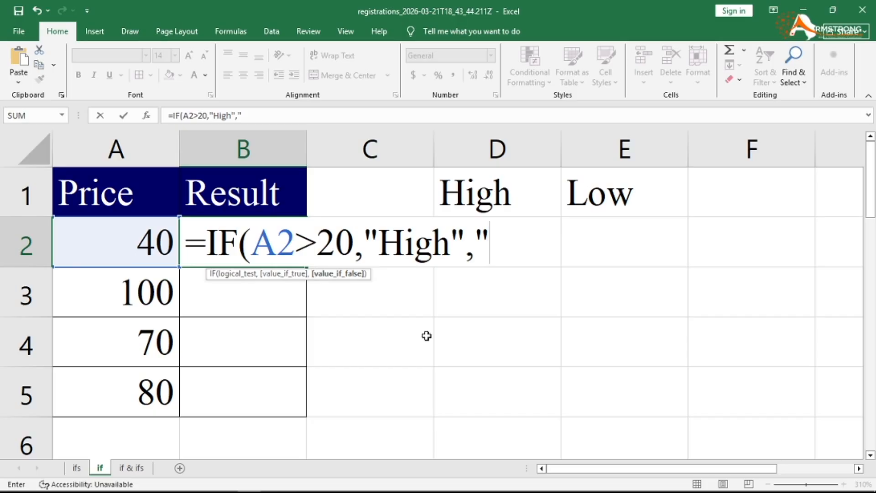
type("l")
key("BackSpace")
type("Lo")
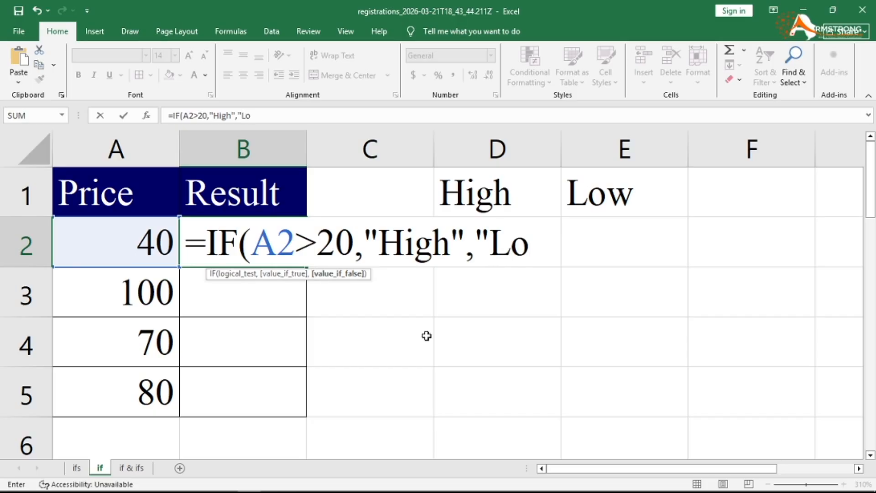
type("w\")")
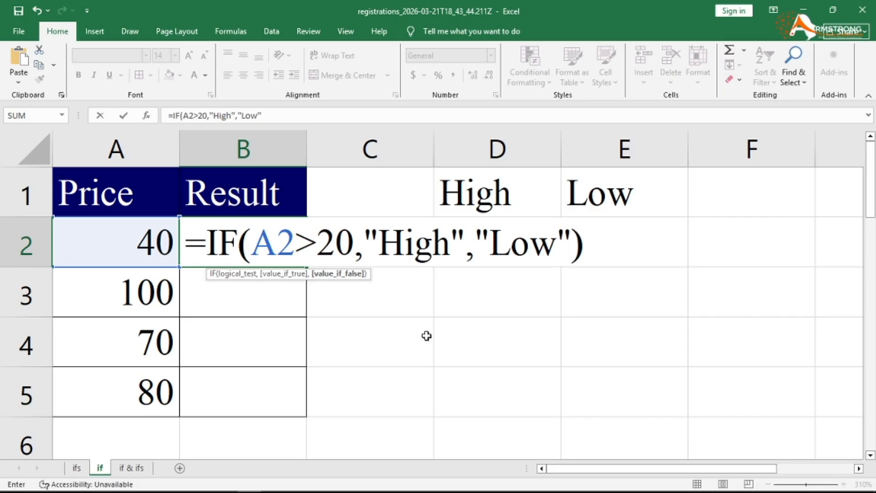
key("Return")
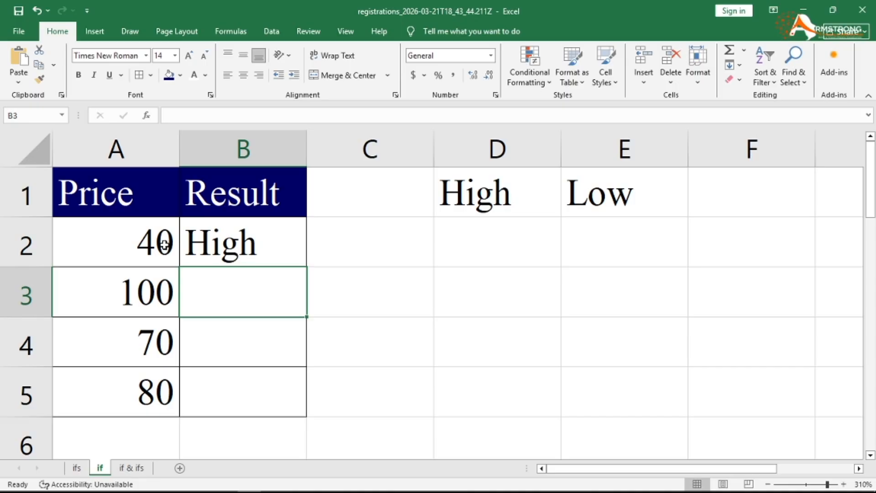
- Change the A3 price from 100 to 10
left_click(151, 284)
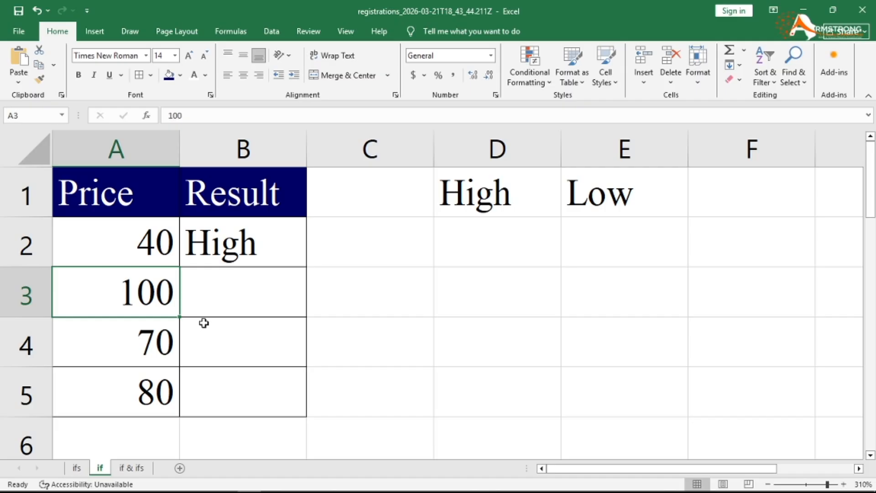
type("10")
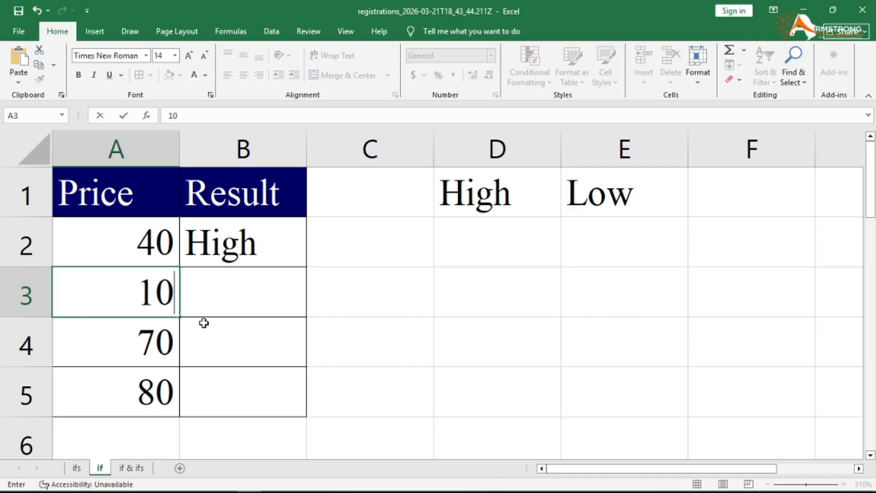
key("Return")
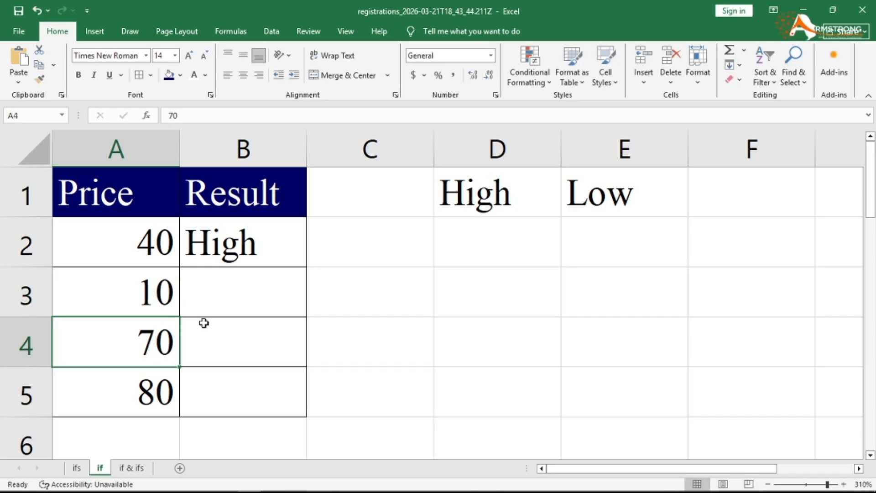
- Fill the High/Low IF formula from B2 down to B5
left_click(274, 233)
double_click(307, 268)
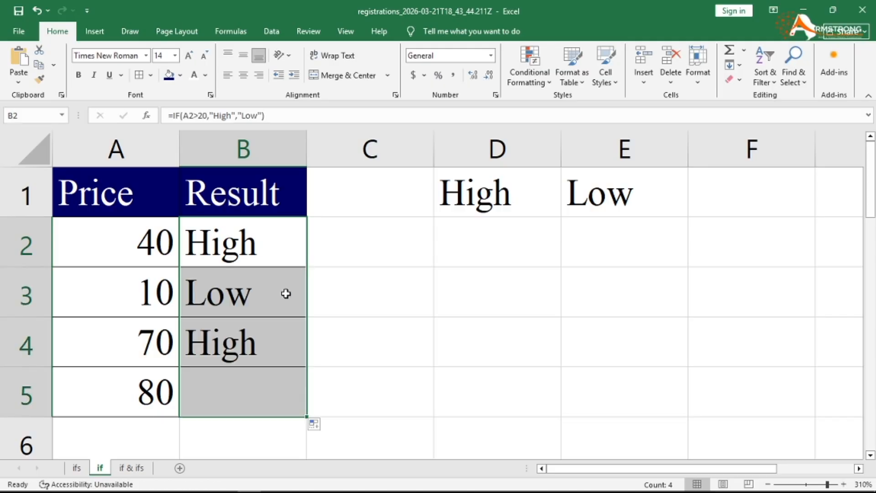
left_click(233, 302)
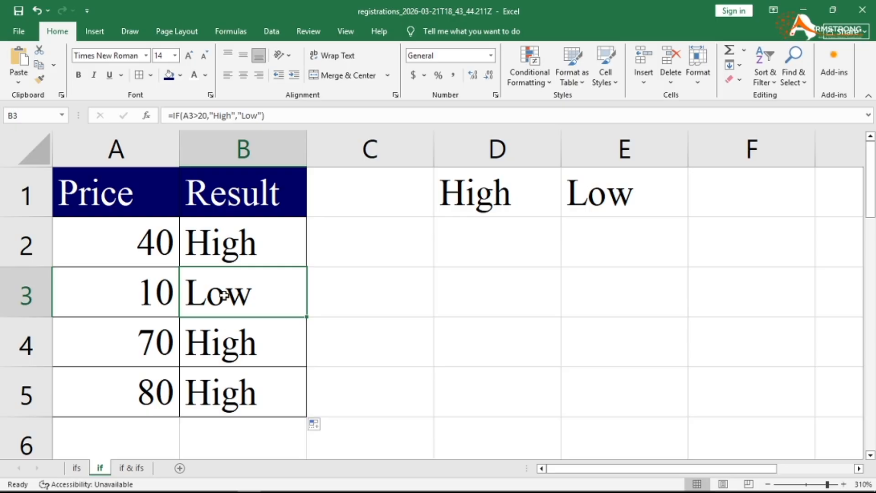
- Change the A2 price from 40 to 20
left_click(158, 246)
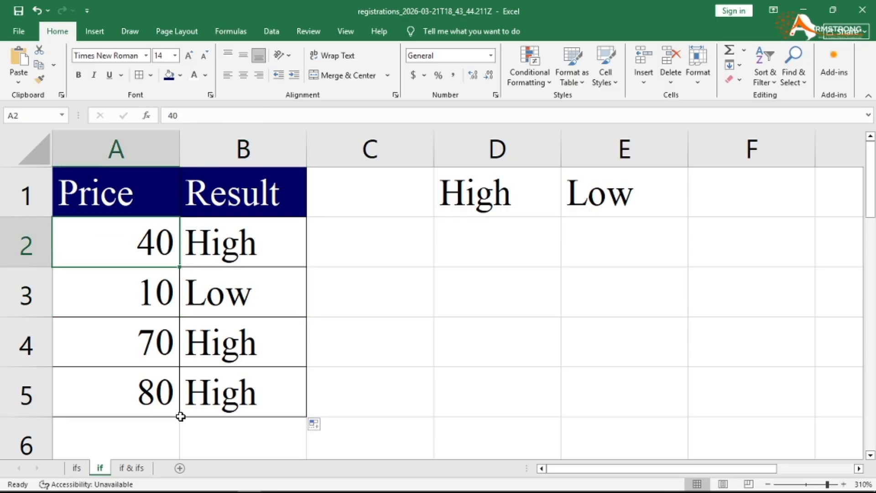
type("20")
key("Return")
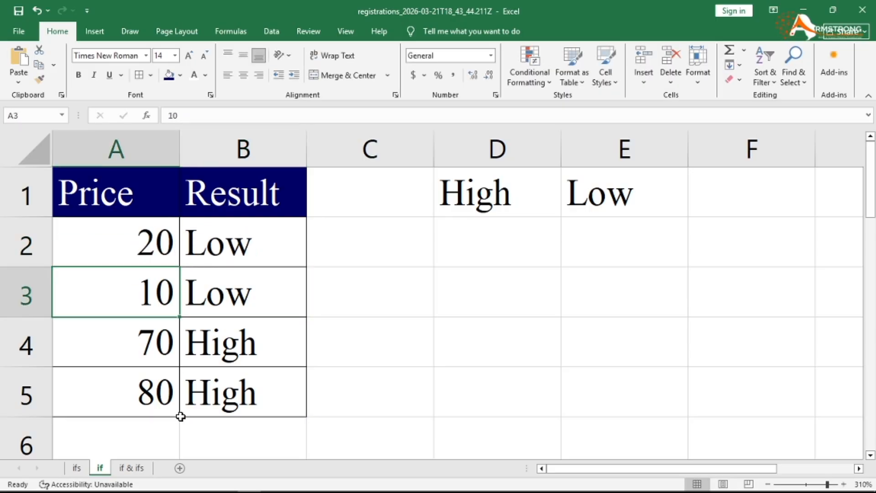